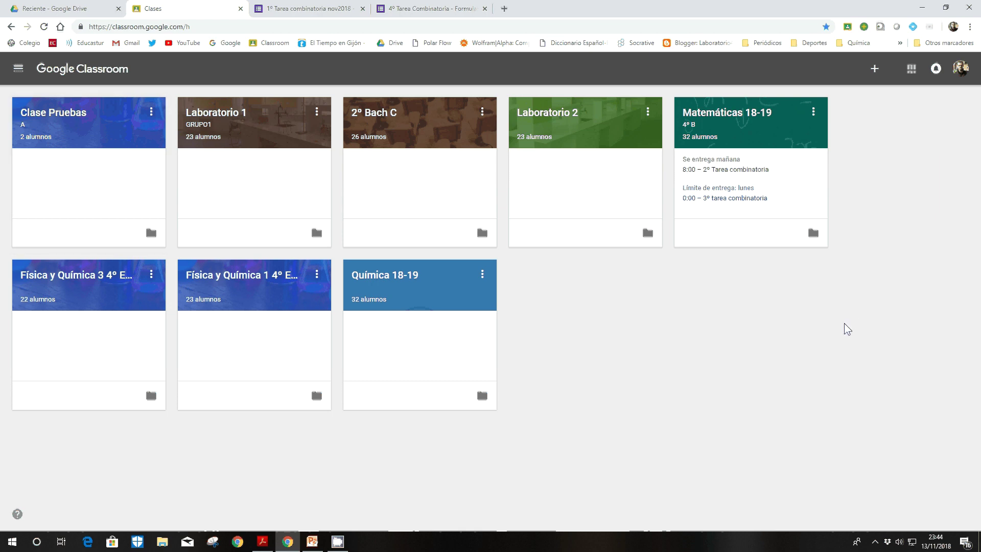
Switch to the 4º Tarea Combinatoria form in Google Forms and examine its explanatory videos and first question
left_click(437, 14)
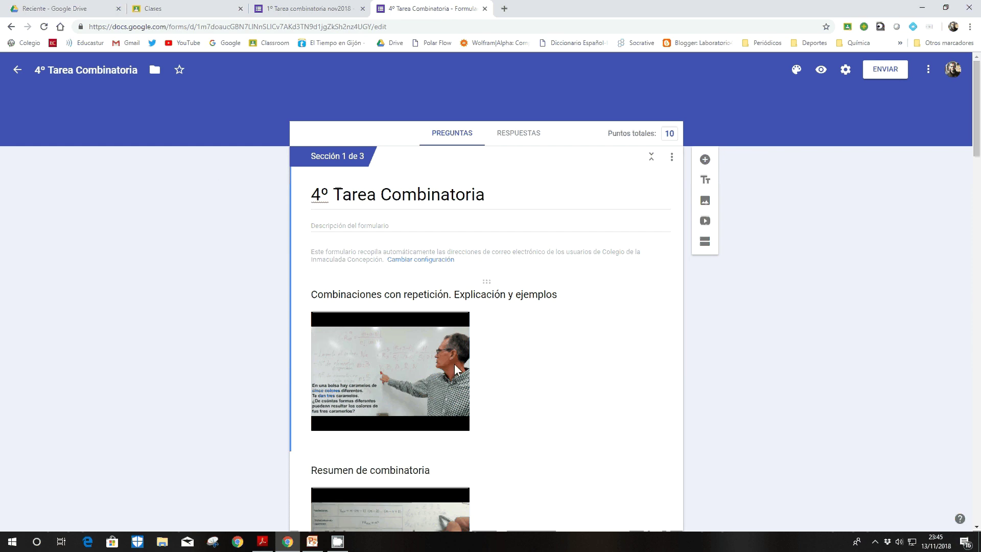
scroll(551, 379, "down", 2)
scroll(548, 374, "down", 9)
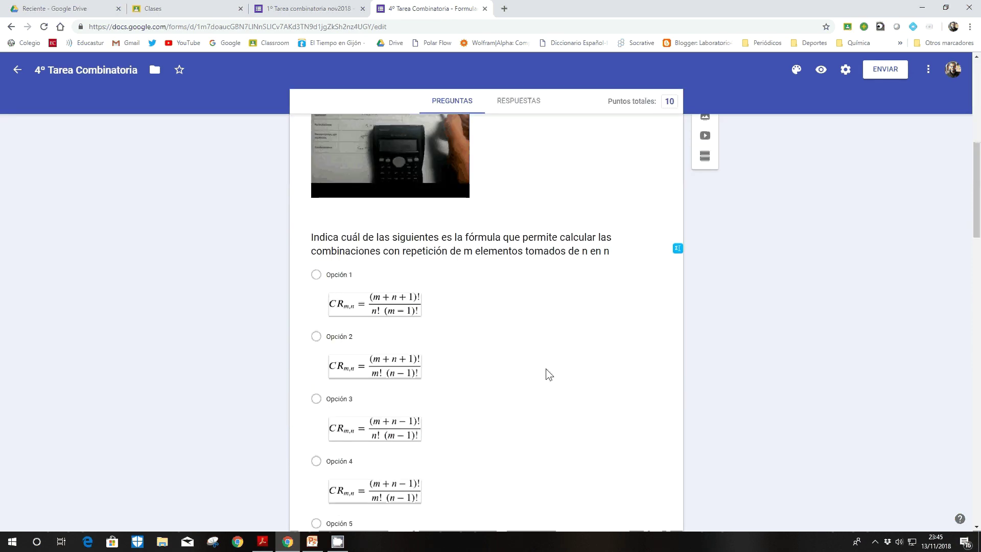
scroll(541, 371, "up", 7)
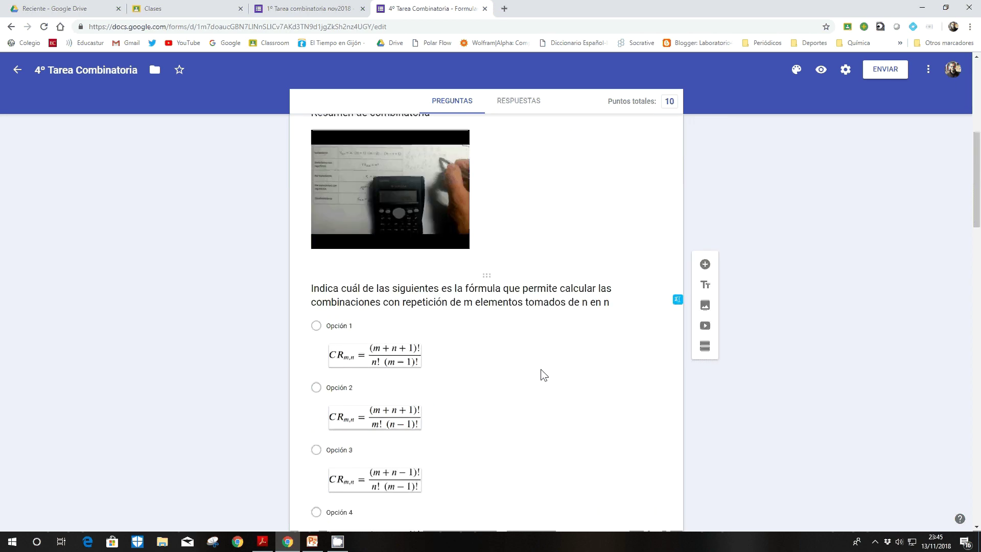
scroll(710, 338, "up", 1)
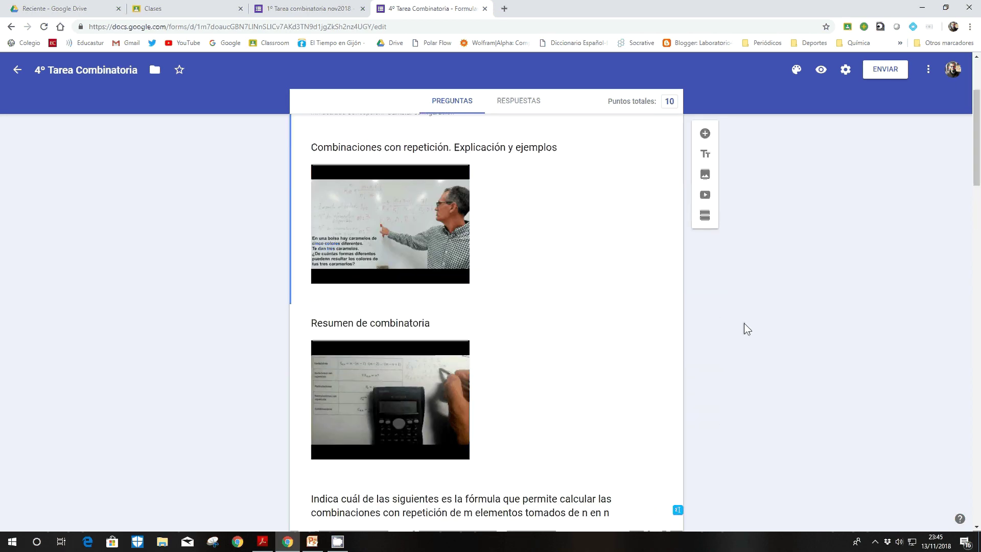
Make sure the form is set as a self-assessment test in its configuration, and save the settings
left_click(845, 71)
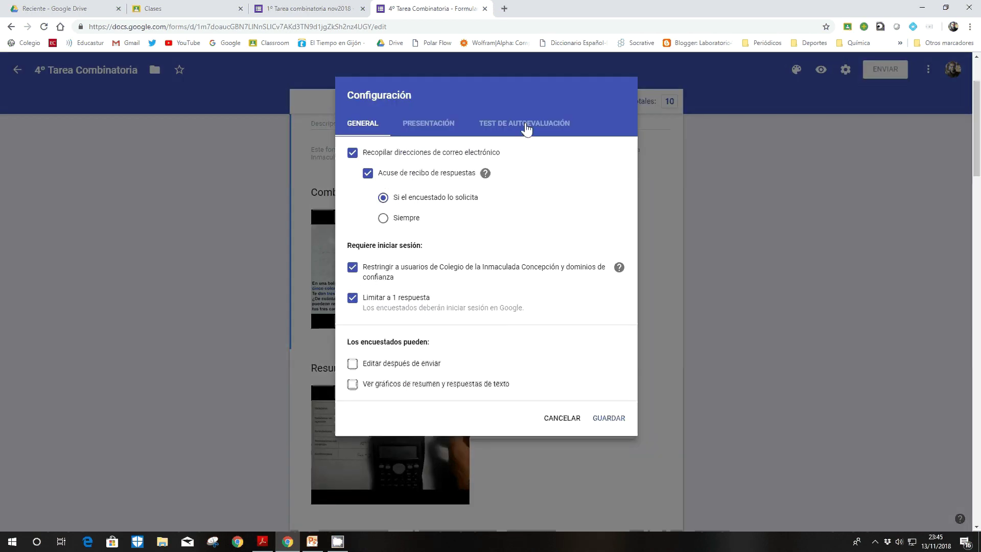
left_click(517, 128)
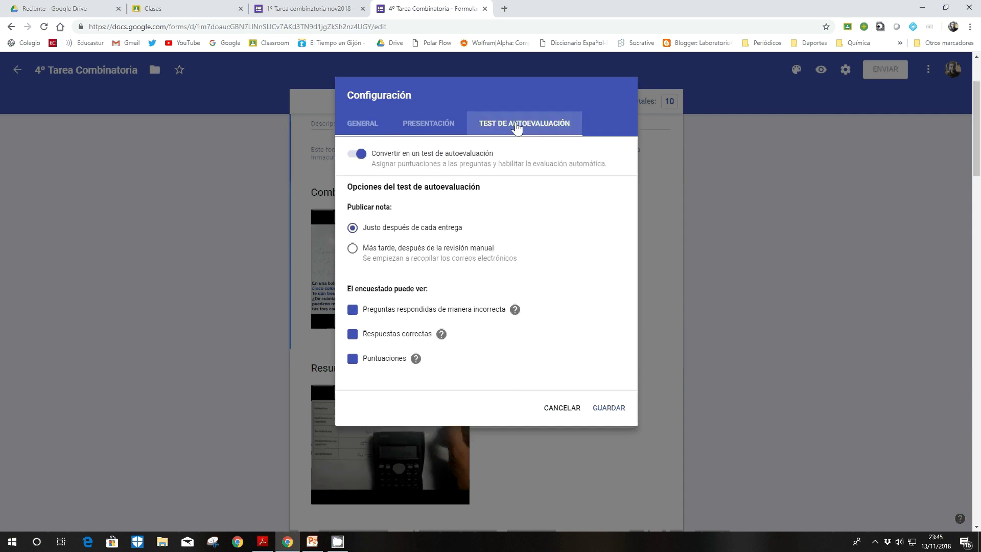
left_click(363, 156)
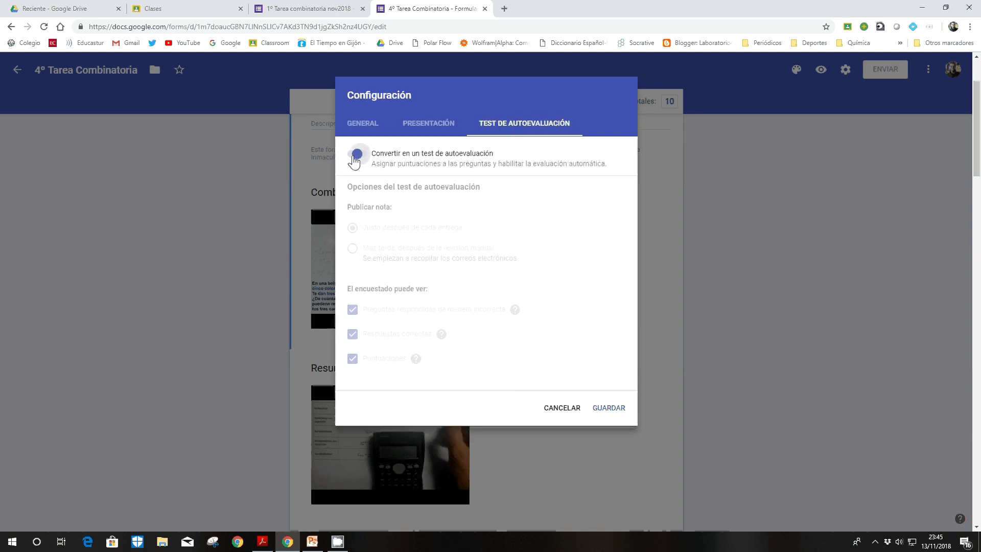
left_click(362, 154)
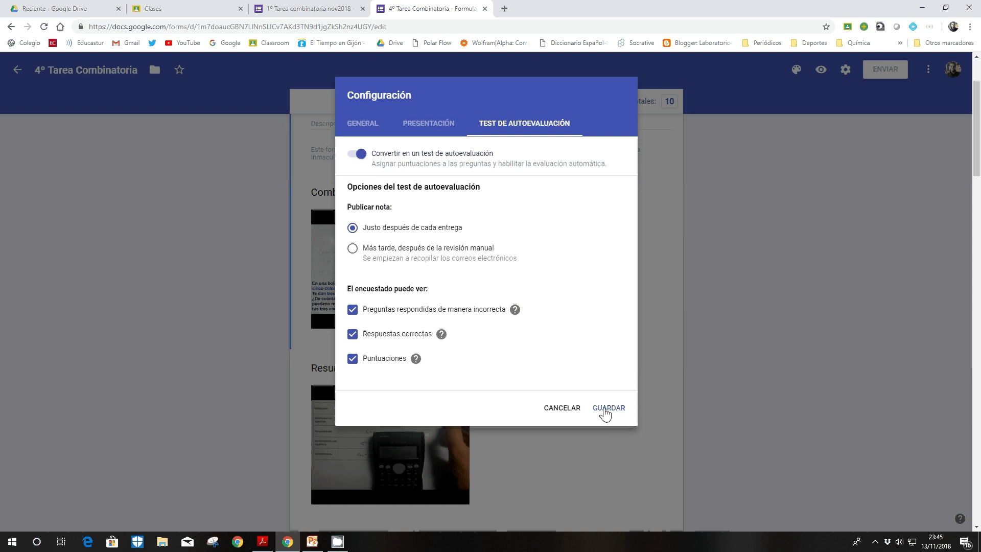
left_click(606, 408)
Check the answer key and point value of the question about the formula for combinations with repetition
scroll(588, 373, "down", 7)
scroll(585, 366, "down", 2)
left_click(562, 325)
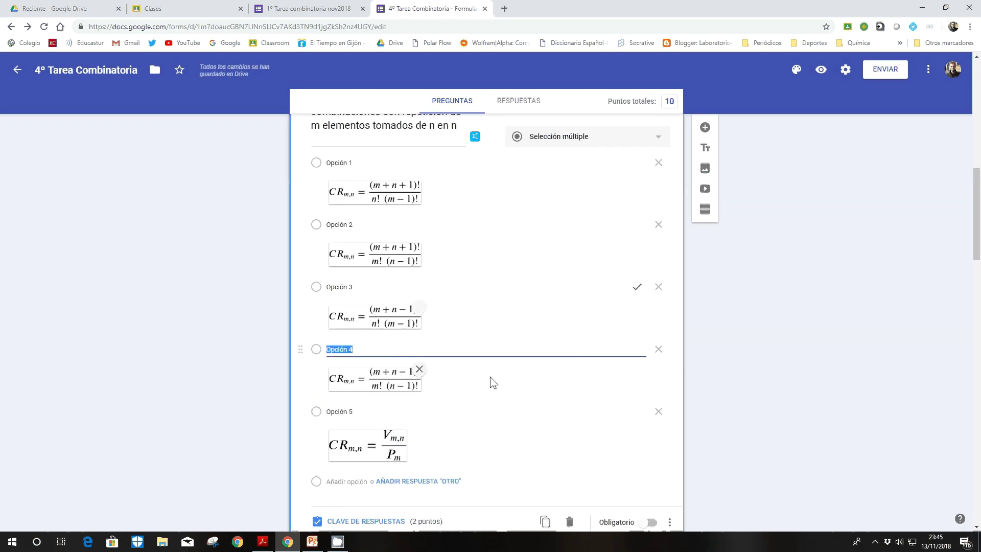
scroll(480, 383, "down", 1)
left_click(327, 469)
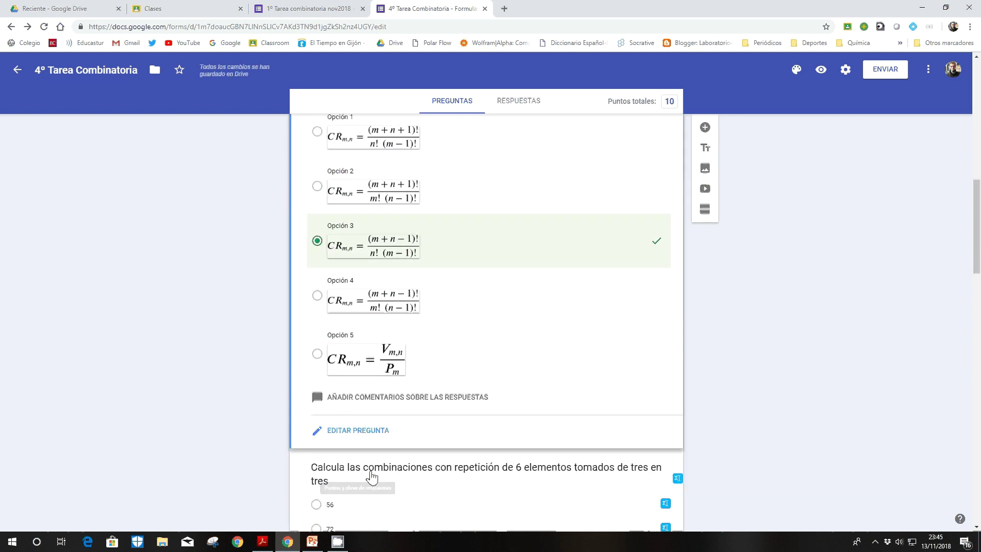
scroll(588, 343, "up", 1)
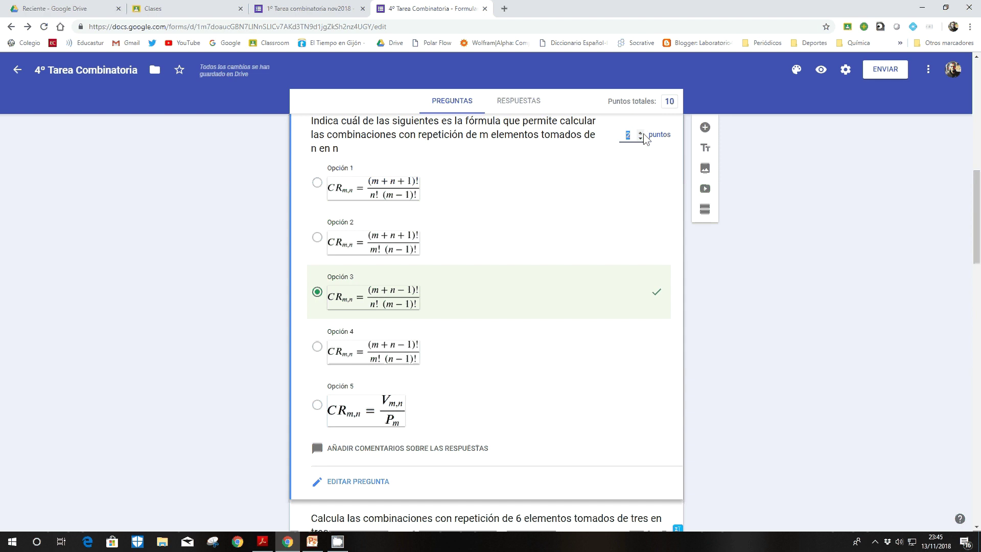
scroll(756, 315, "down", 5)
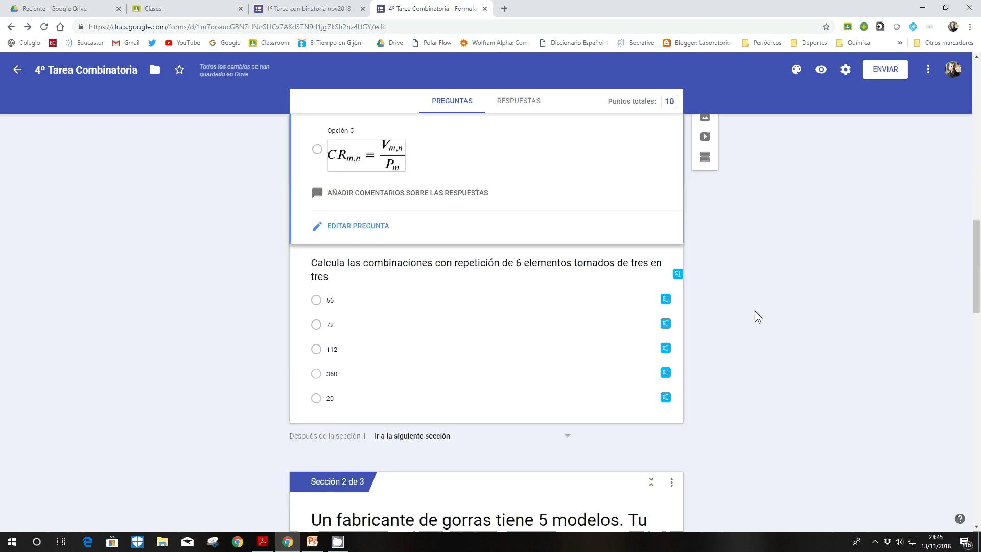
Check the answer key of the question on combinations with repetition of 6 elements taken three at a time
scroll(758, 316, "down", 1)
left_click(468, 273)
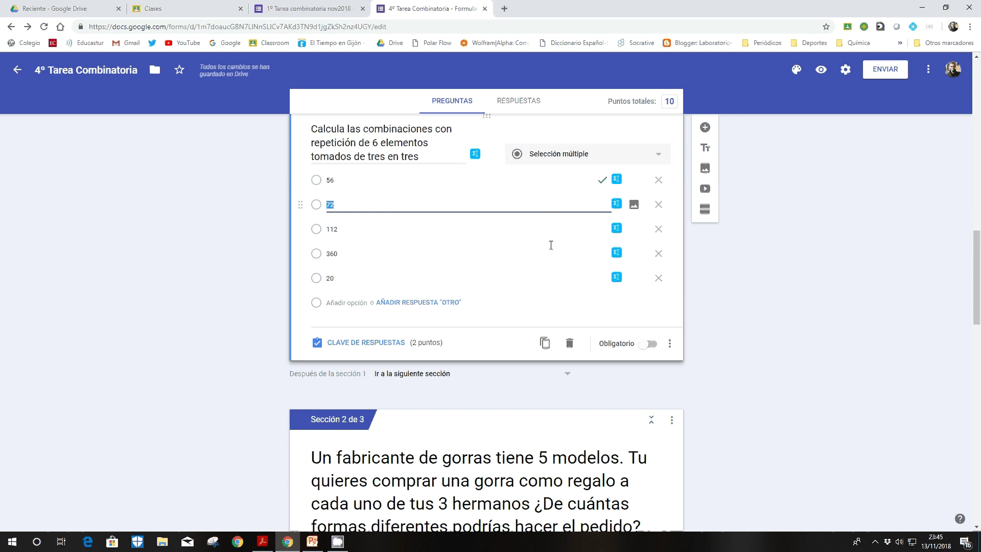
left_click(366, 342)
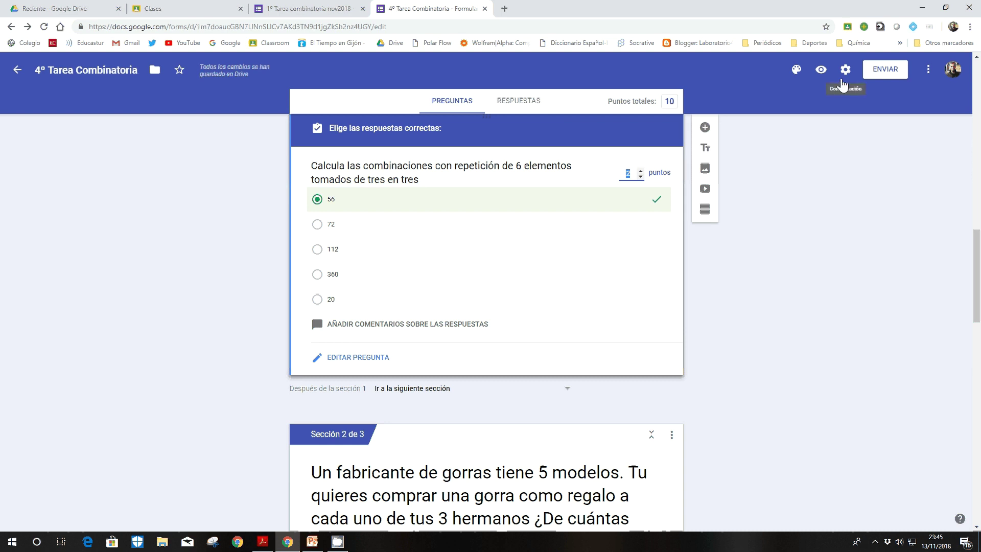
left_click(870, 226)
Switch to Google Classroom and start a new assignment (Tarea) in the classwork of the Clase Pruebas class
left_click(200, 10)
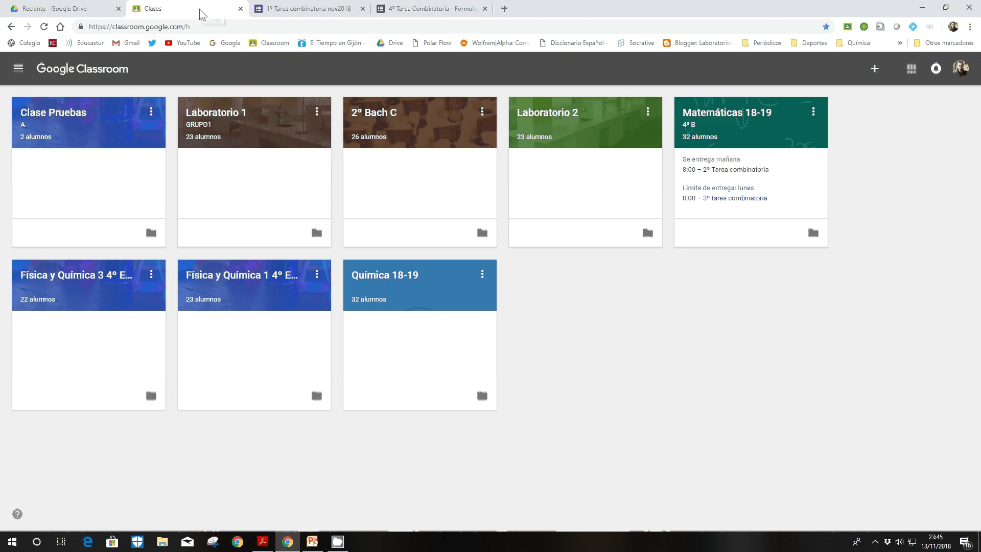
left_click(75, 116)
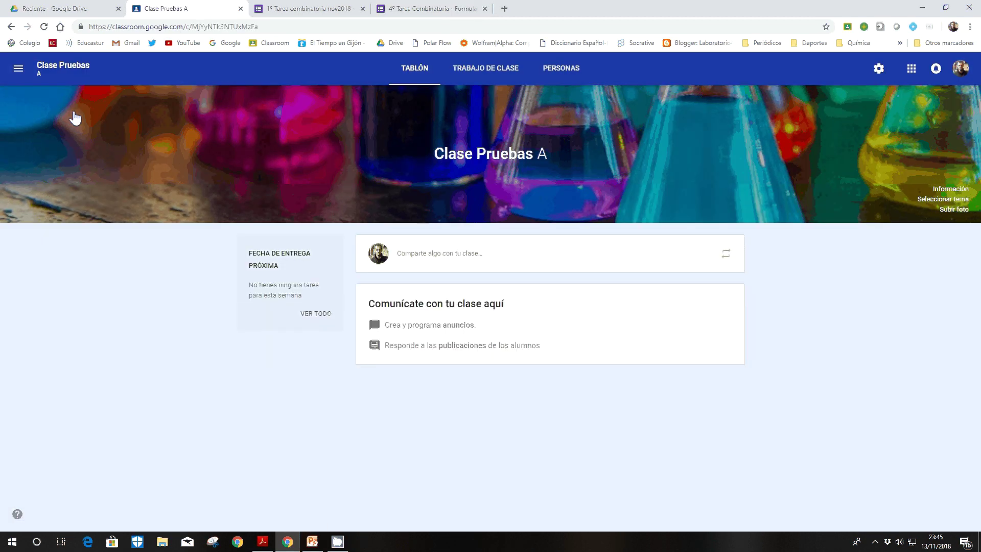
left_click(477, 71)
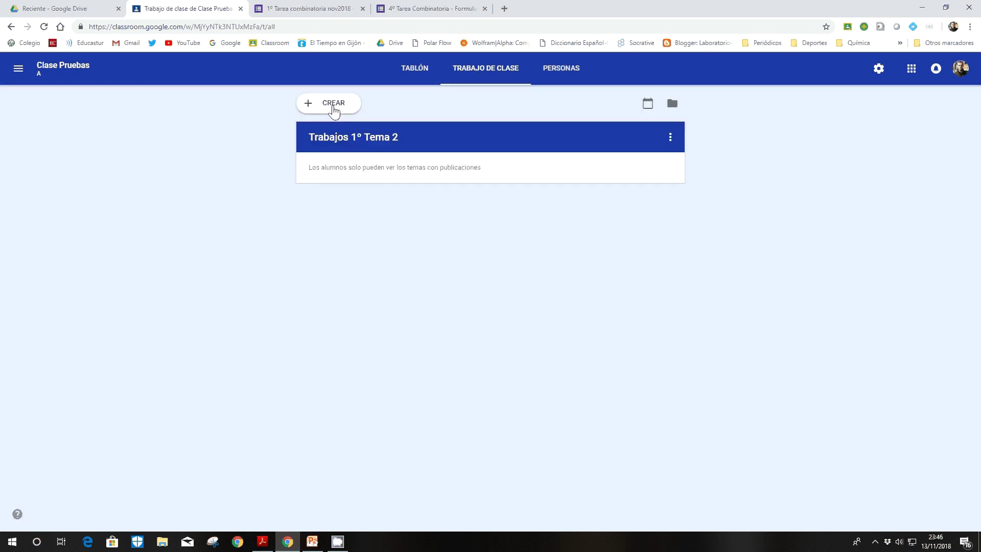
left_click(334, 107)
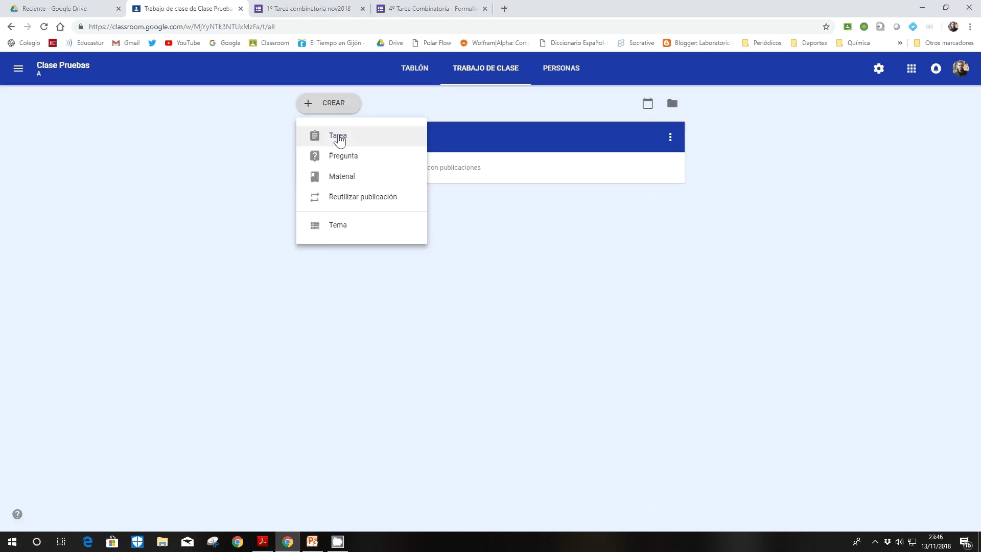
left_click(338, 137)
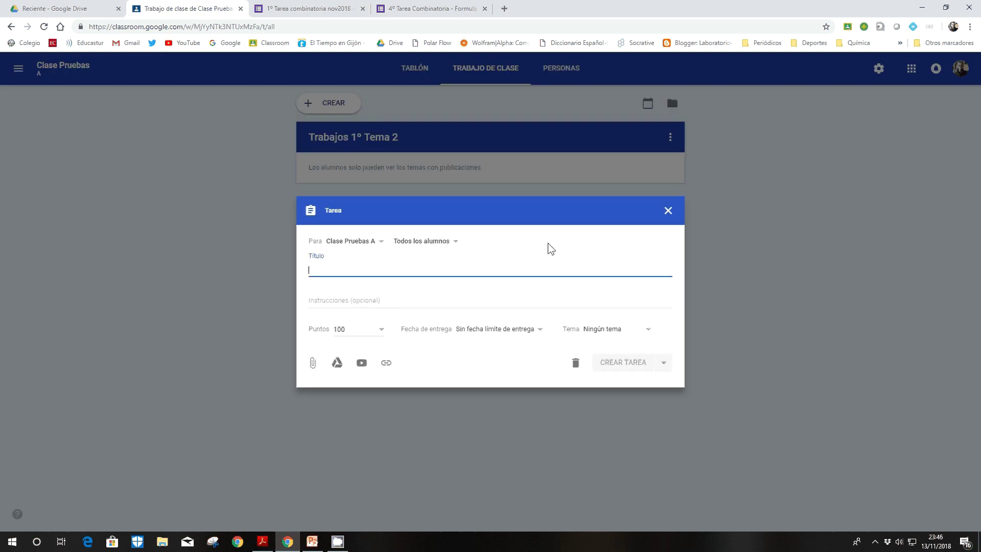
Enter "Trabajo 4" as the title of the new assignment
type("TR")
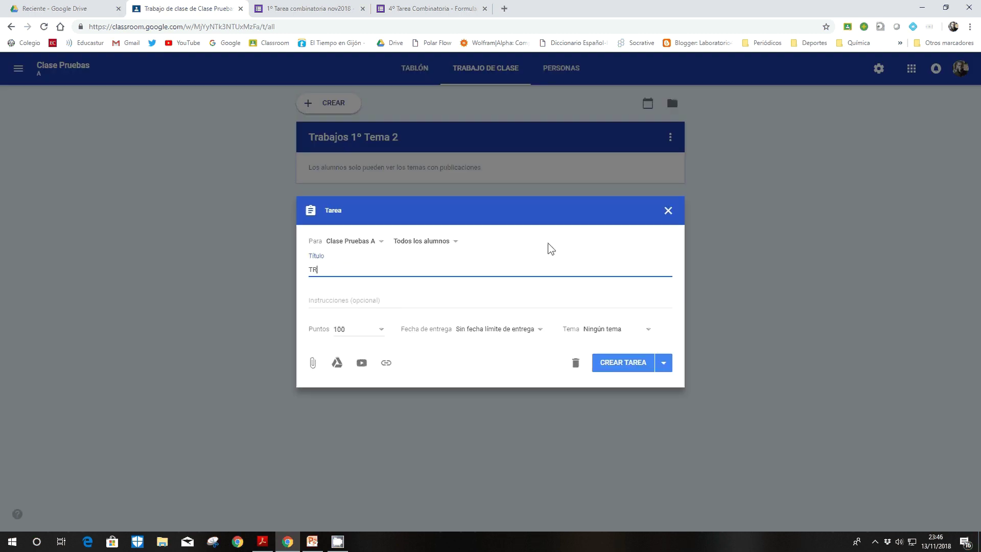
type("abajo 4")
left_click(315, 270)
key("BackSpace")
type("r")
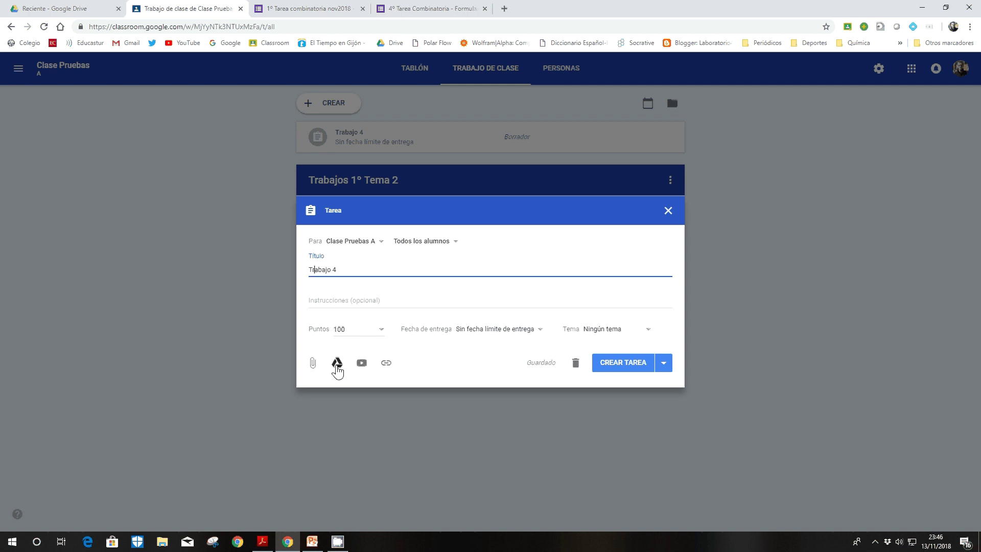
Attach the 4º Tarea Combinatoria form from Google Drive to the assignment and leave grade import (Importación de notas) enabled
left_click(337, 364)
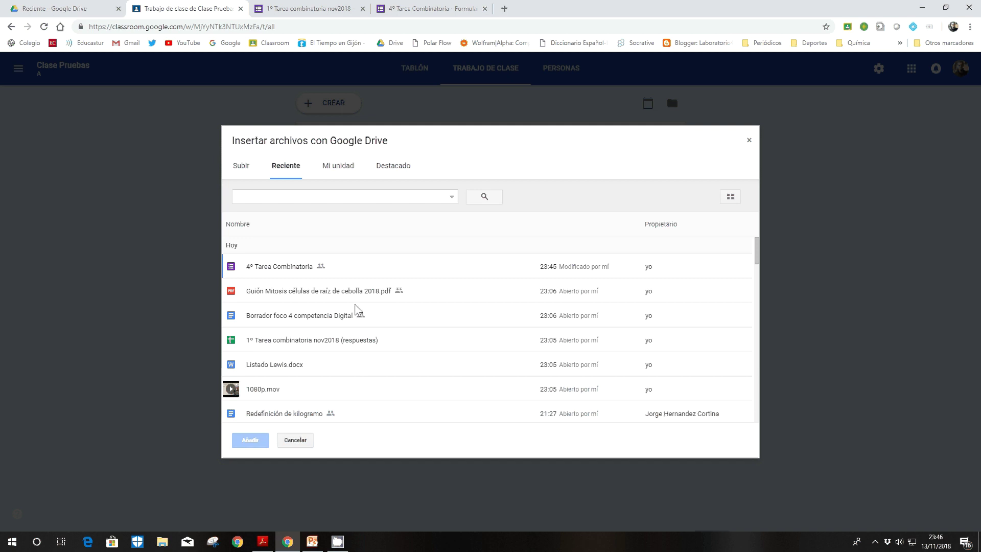
double_click(301, 270)
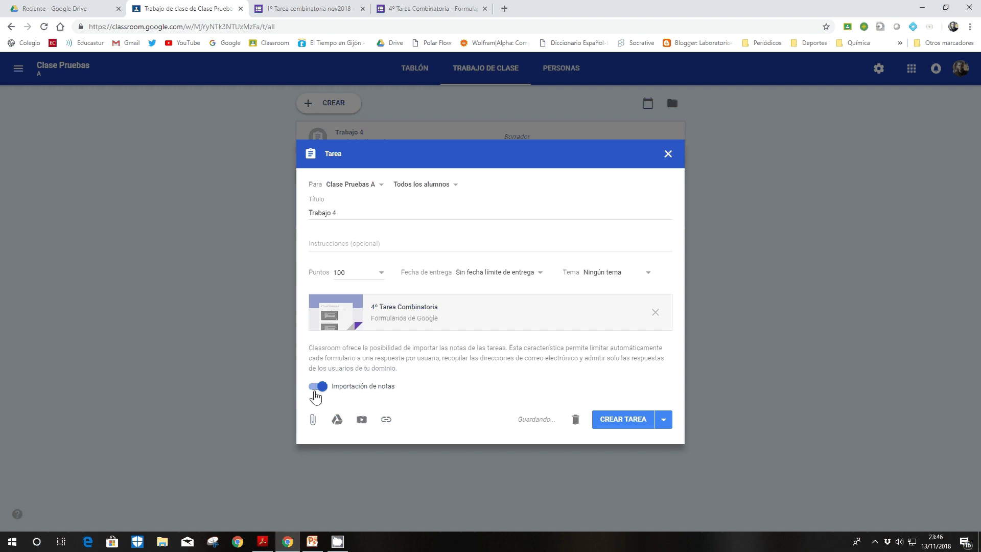
left_click(316, 388)
left_click(323, 389)
Assign the topic Trabajos 1º Tema 2 to the assignment and publish it to the class
left_click(650, 276)
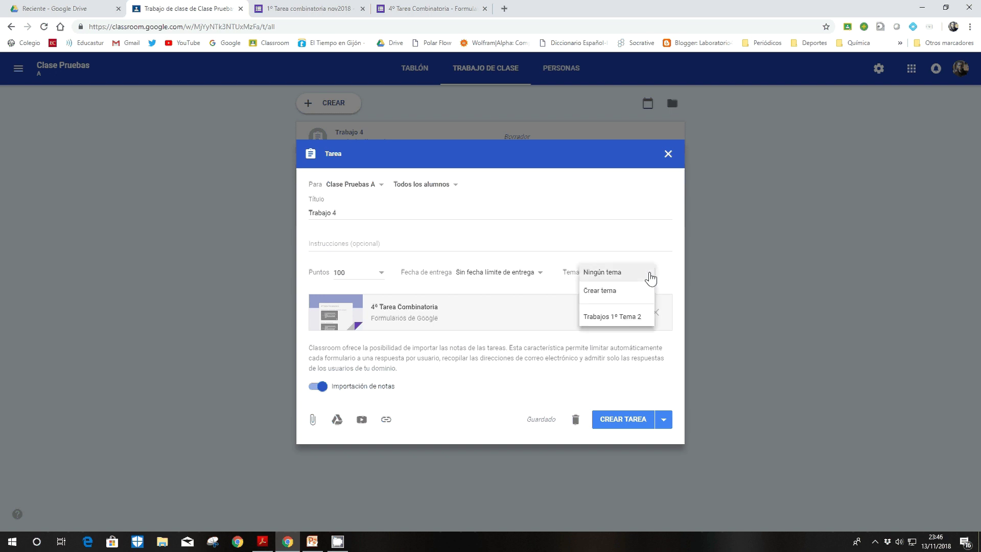
left_click(627, 316)
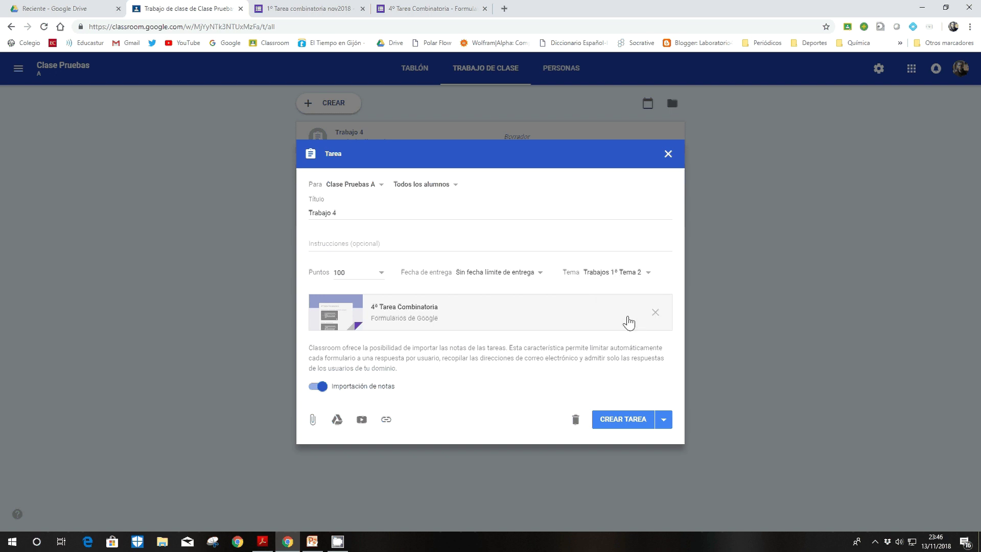
left_click(623, 423)
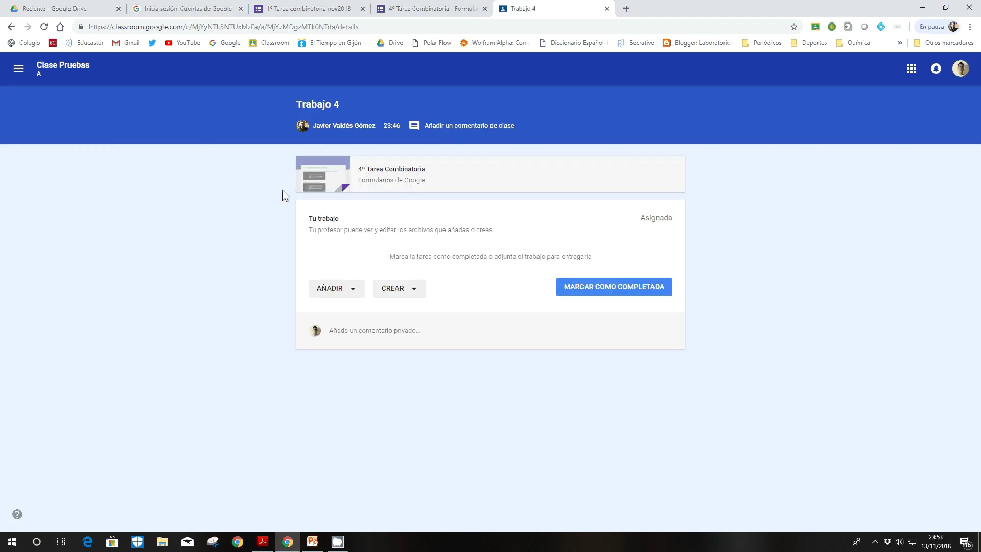
Open the attached 4º Tarea Combinatoria form from the student's view of Trabajo 4 and look through it
left_click(336, 177)
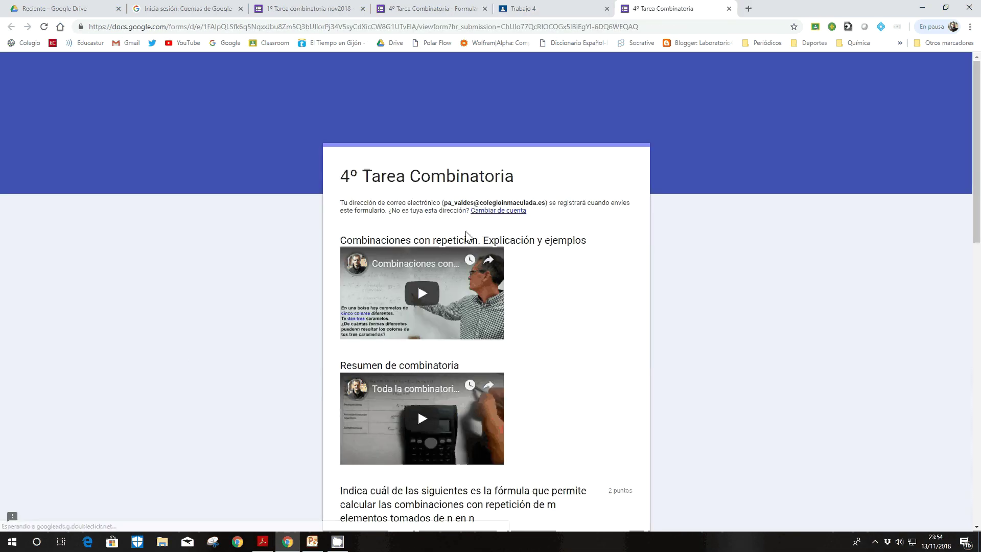
scroll(580, 292, "down", 4)
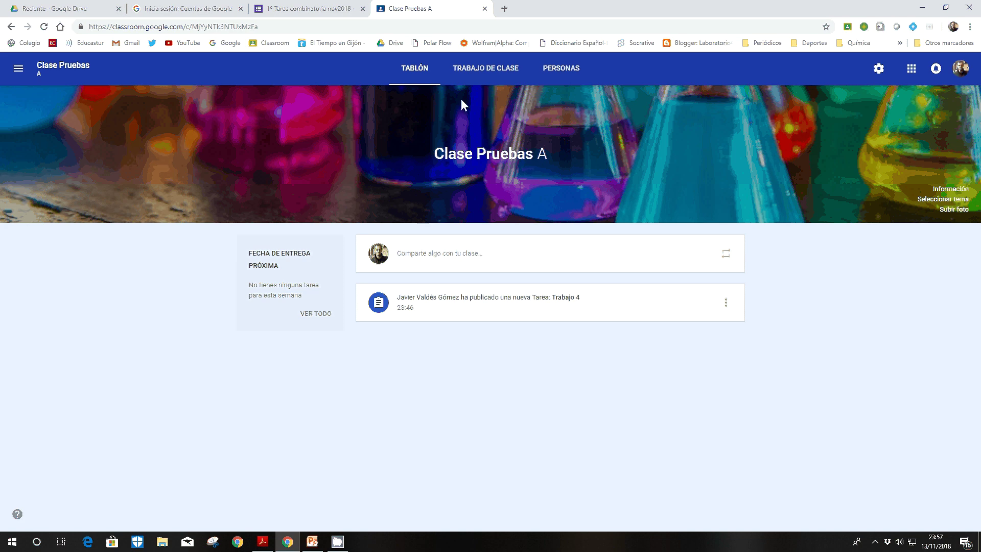
Open the student submissions of Trabajo 4 from the class's classwork and import the form grades
left_click(476, 75)
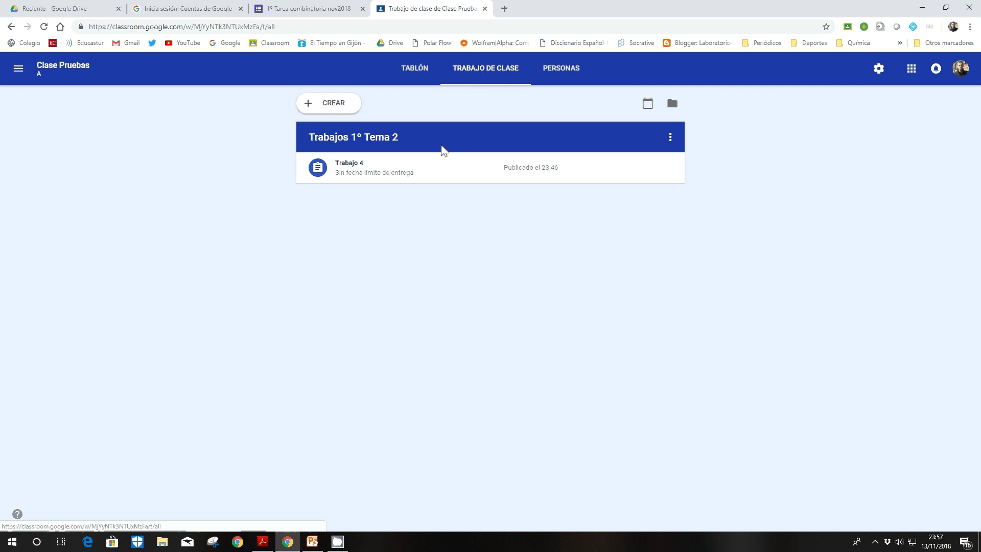
left_click(351, 170)
left_click(330, 309)
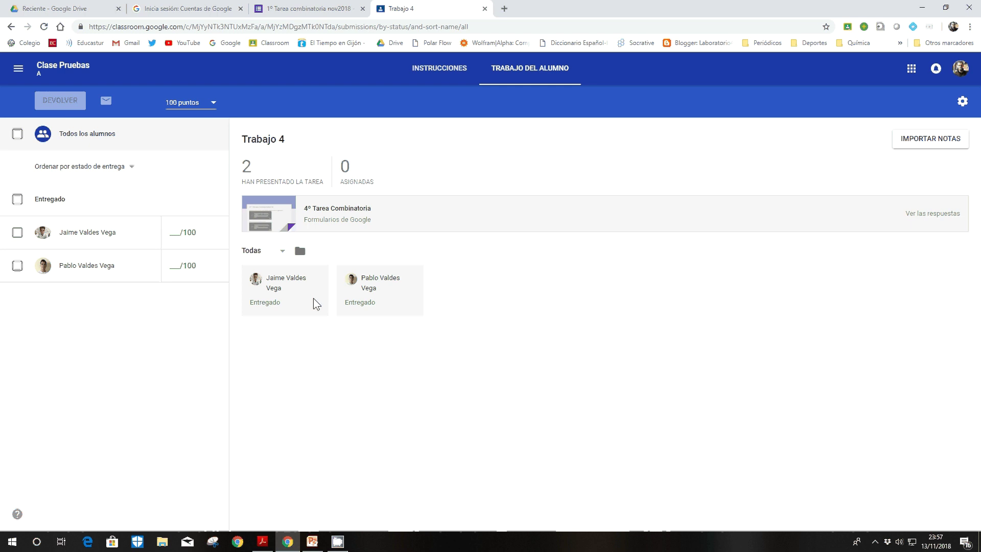
left_click(917, 148)
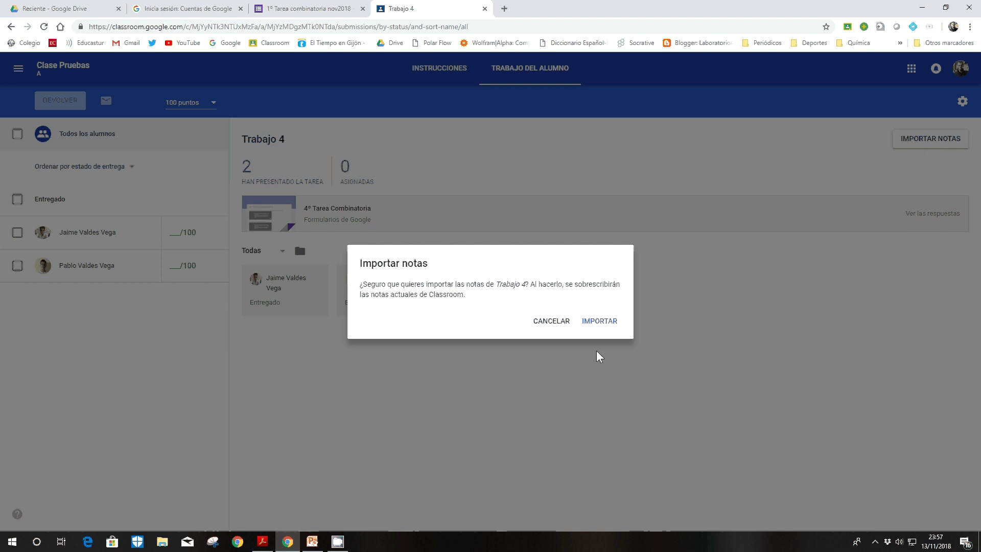
left_click(594, 323)
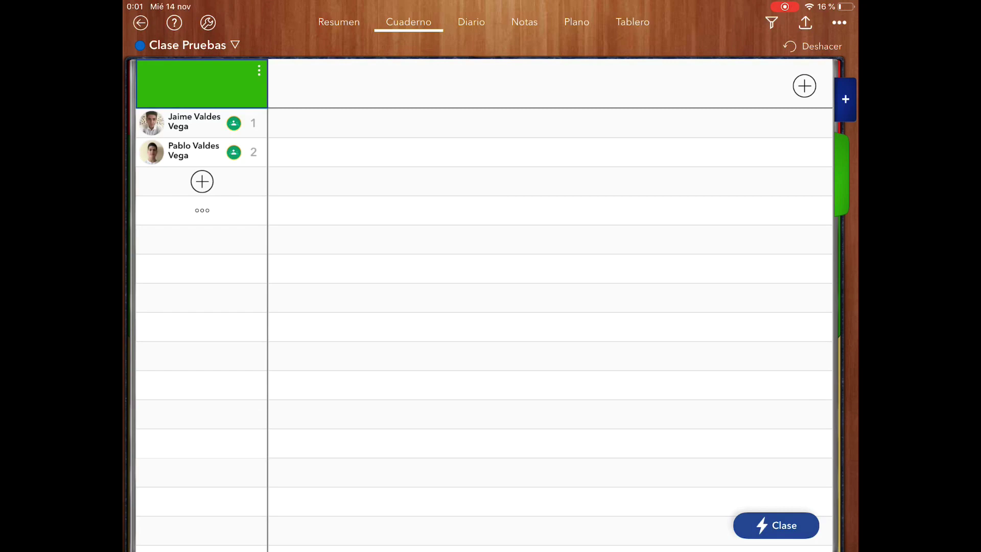
Switch to iDoceo and add a column to the Clase Pruebas gradebook from the Google Classroom assignment Trabajo 4
left_click(804, 85)
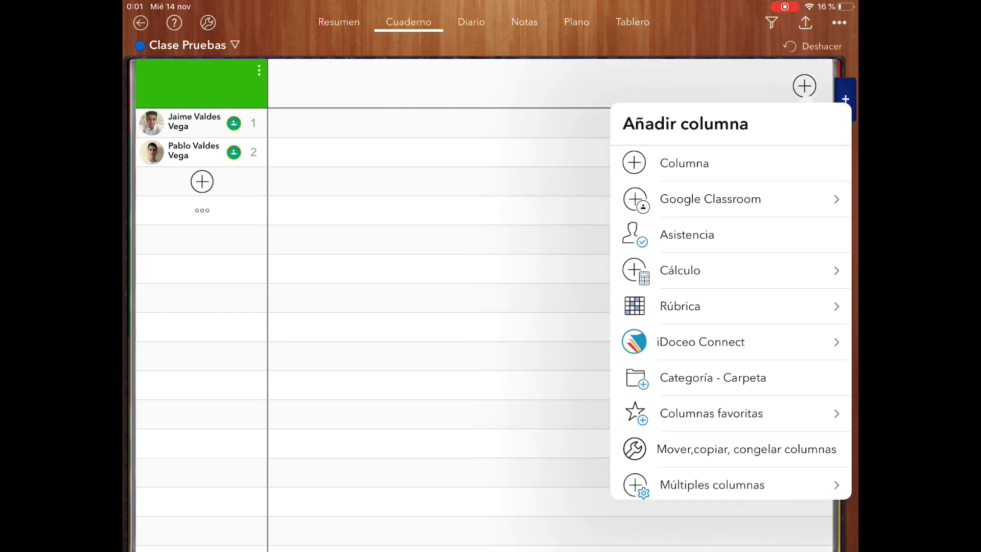
left_click(710, 199)
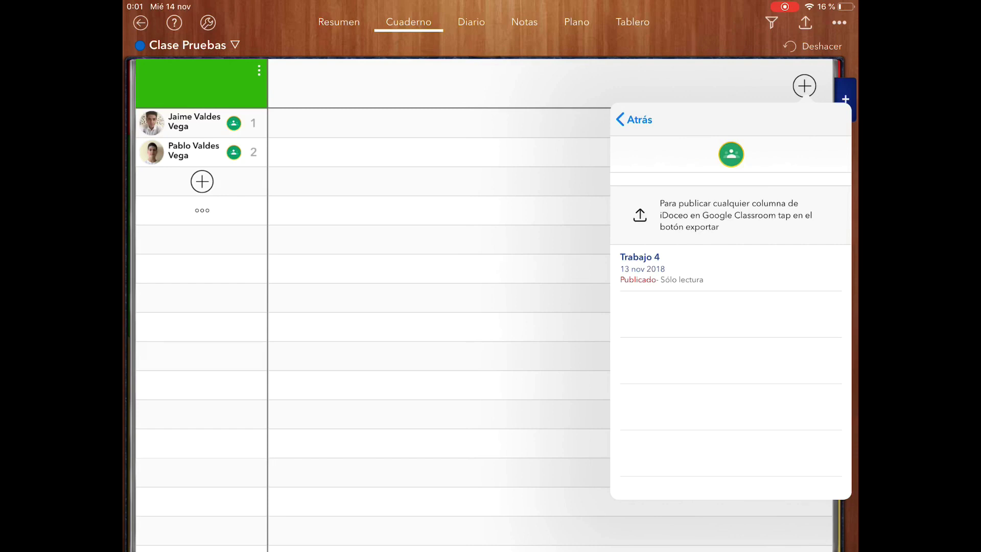
left_click(661, 268)
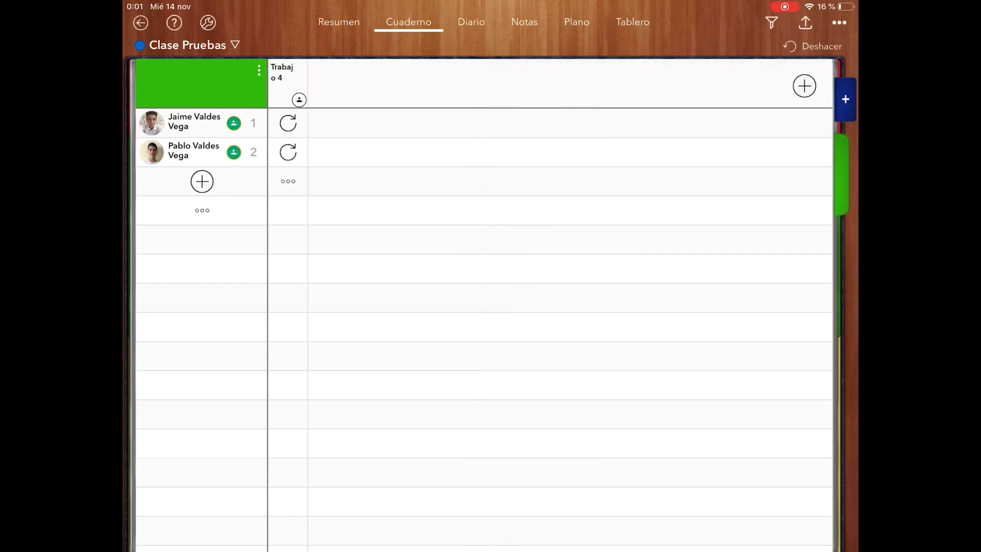